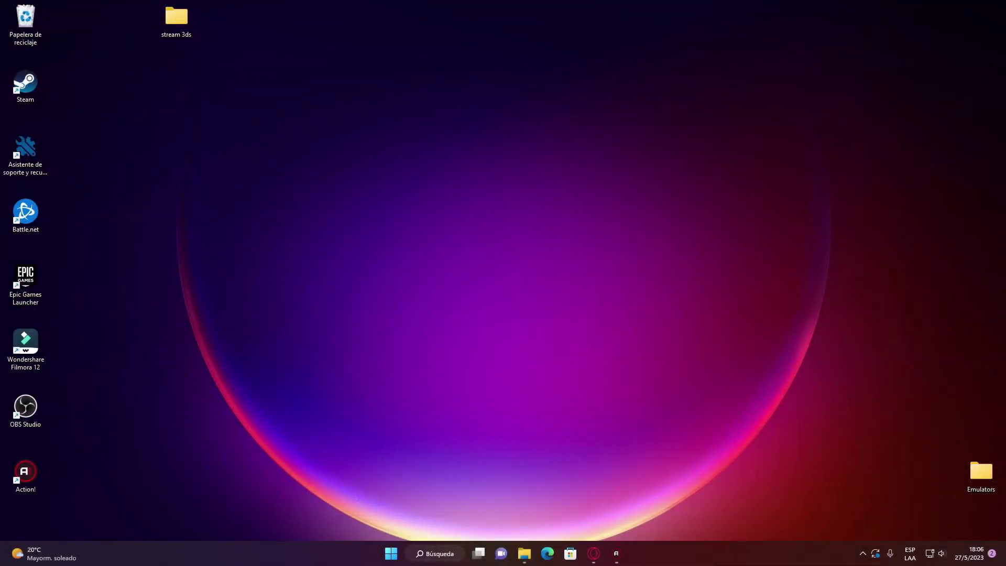
pyautogui.click(177, 20)
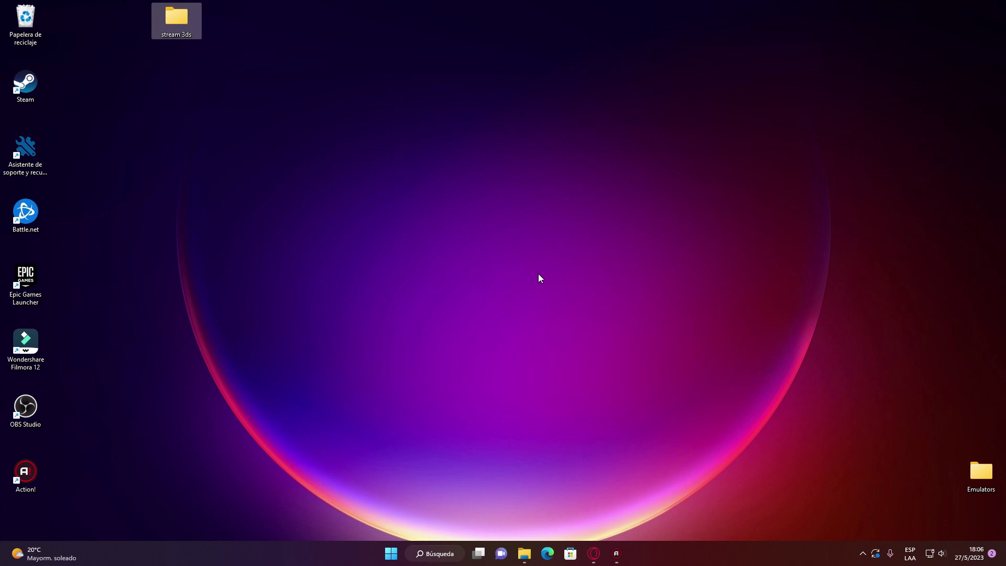
pyautogui.click(670, 425)
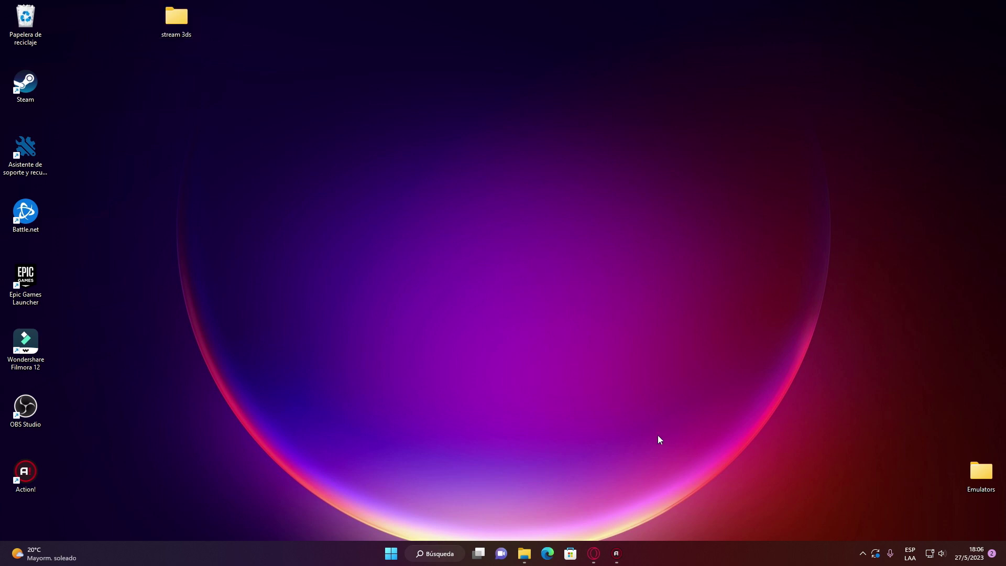
# Switch to the Opera browser and review the BootNTR v2.13.7 release notes and its downloadable assets
pyautogui.click(593, 553)
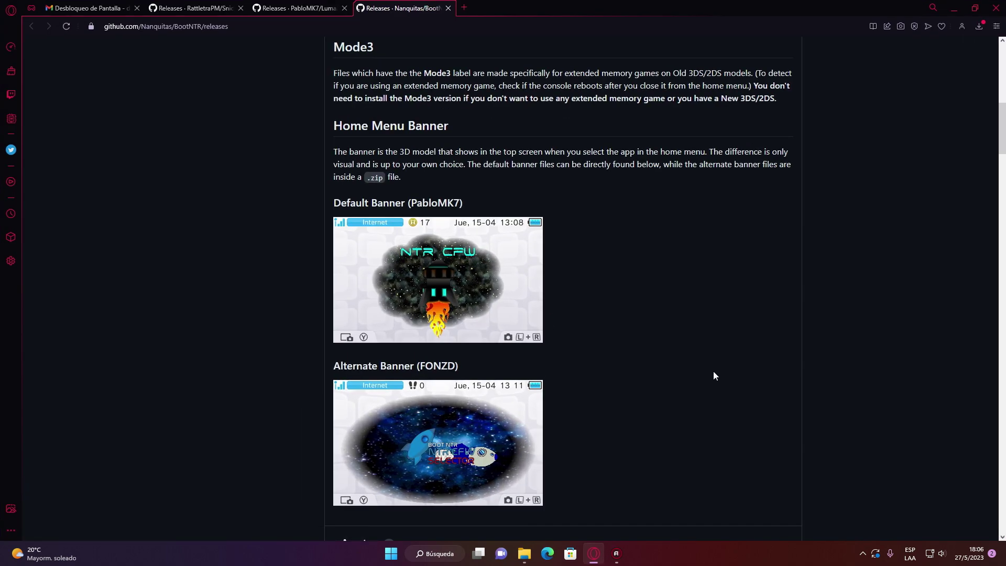
pyautogui.scroll(15, 825, 367)
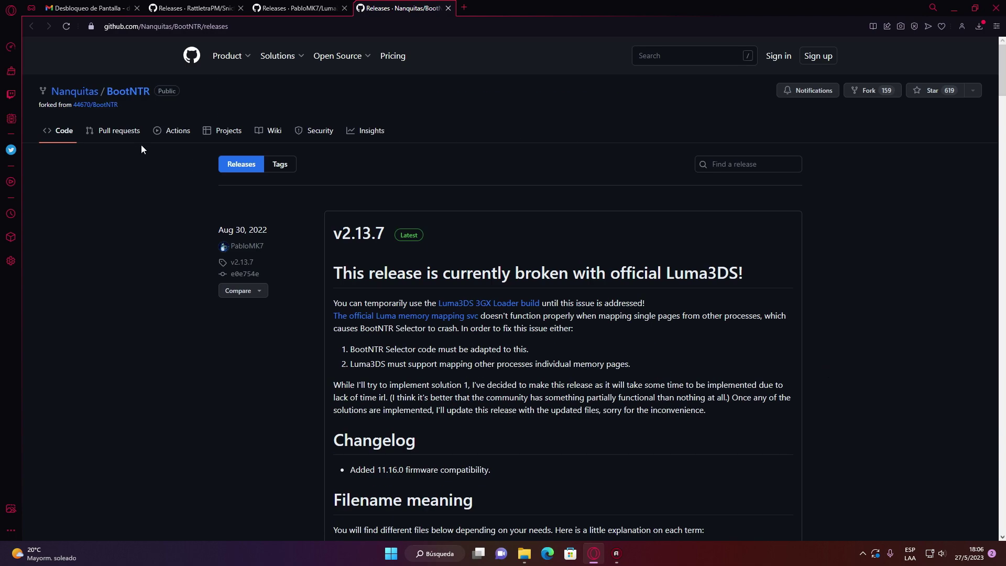
pyautogui.scroll(-7, 821, 367)
pyautogui.scroll(-5, 834, 354)
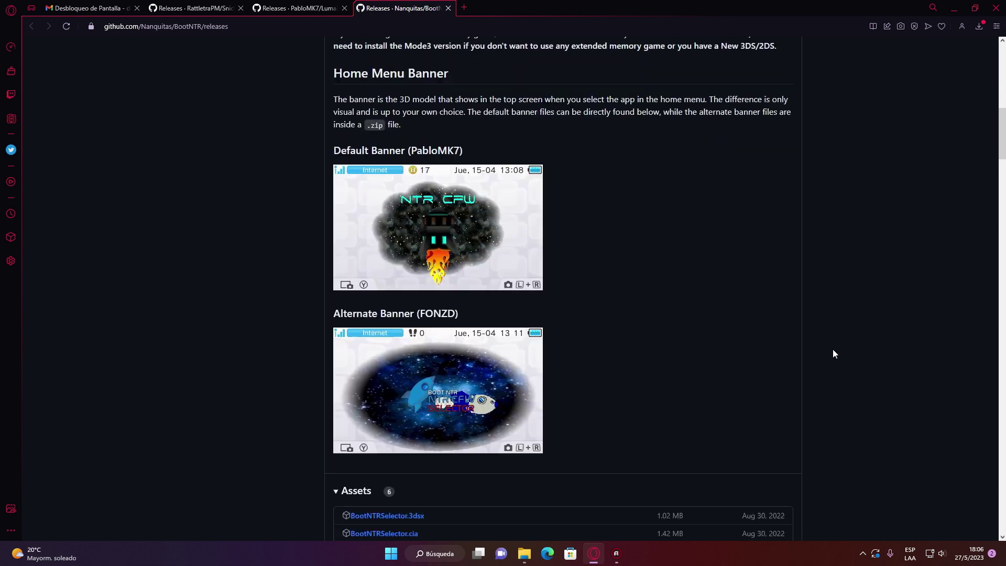
pyautogui.scroll(3, 833, 353)
pyautogui.scroll(-5, 834, 353)
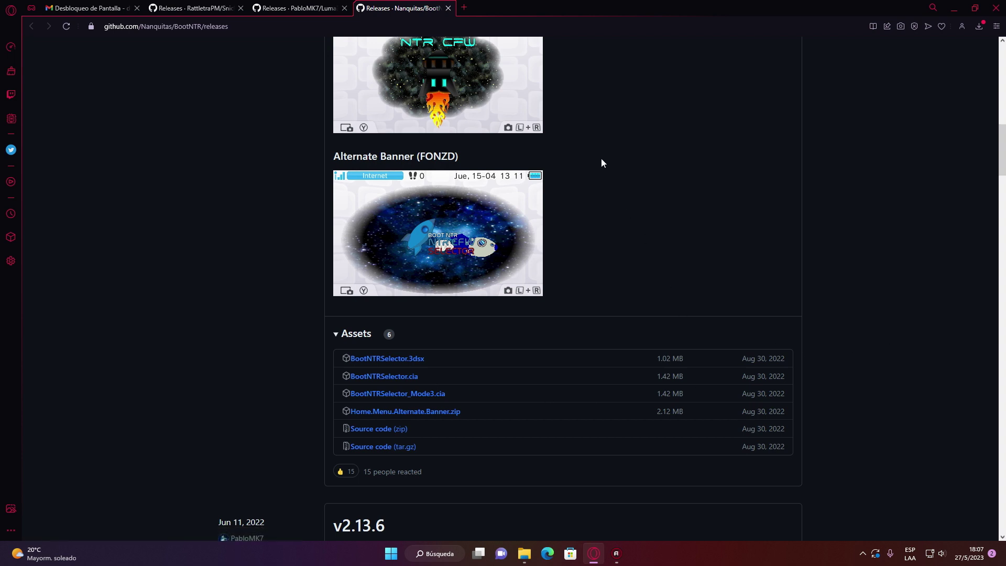
# Review the release pages and downloadable assets of Luma3DS 3GX Loader v12.0.1 and Snickerstream v1.10
pyautogui.click(306, 10)
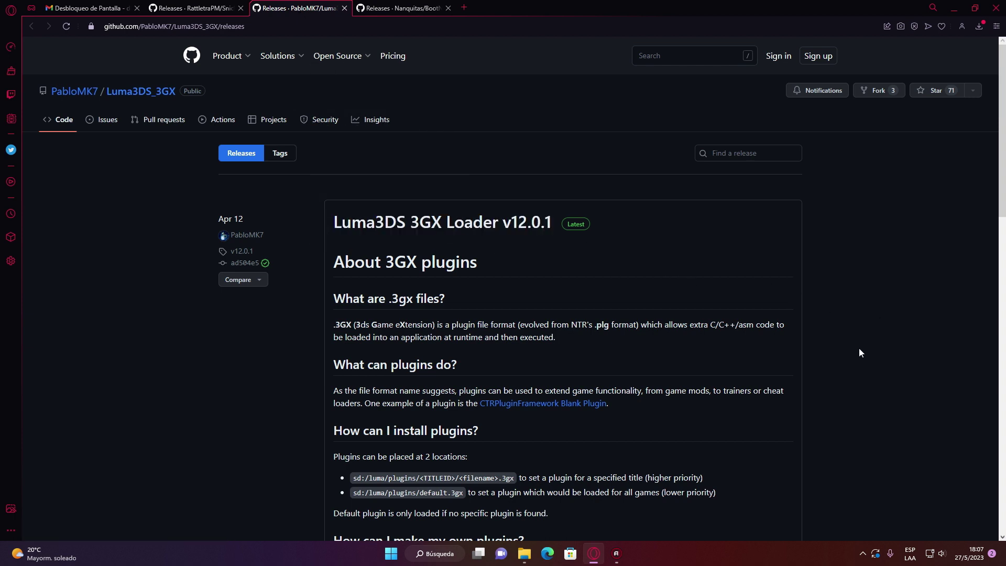
pyautogui.scroll(-5, 859, 348)
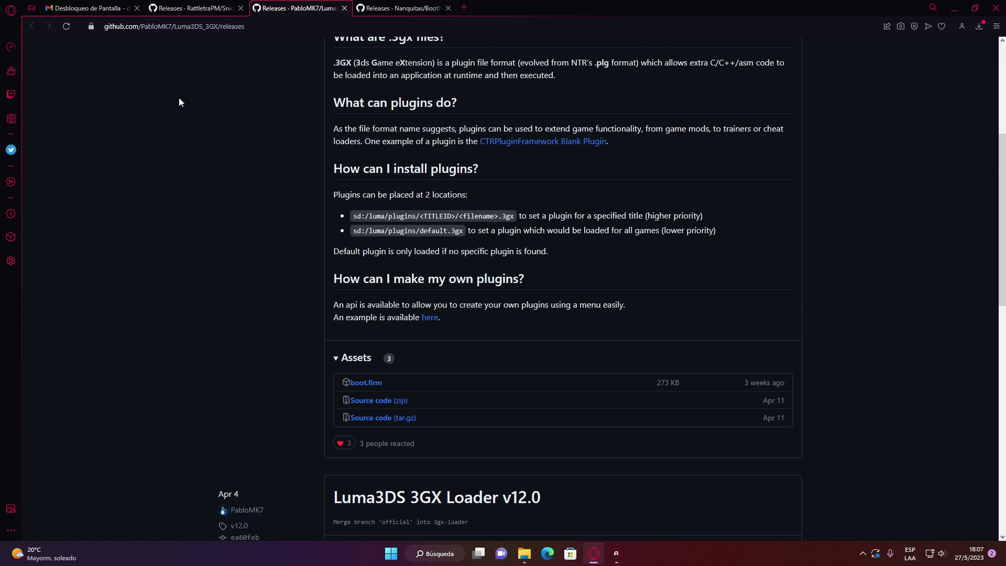
pyautogui.click(201, 10)
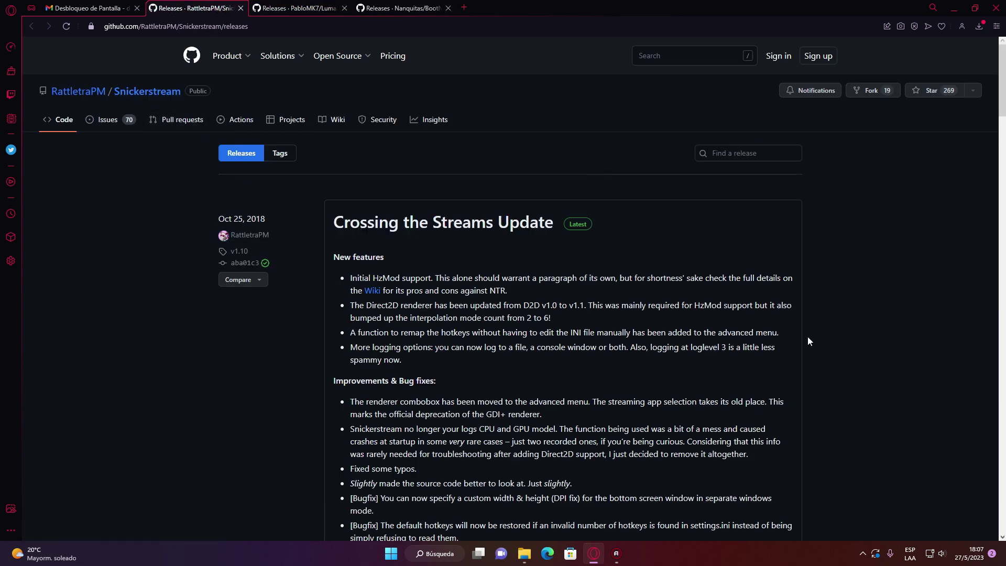
pyautogui.scroll(-2, 868, 351)
pyautogui.scroll(2, 869, 352)
pyautogui.scroll(-5, 869, 352)
pyautogui.scroll(-3, 869, 348)
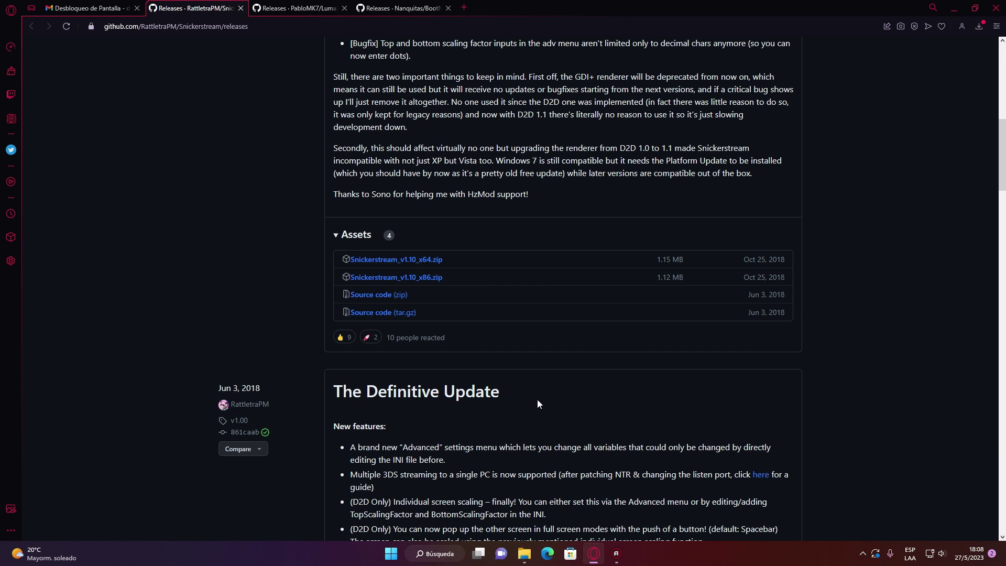
# Switch to the File Explorer window showing the stream 3ds folder
pyautogui.moveTo(524, 553)
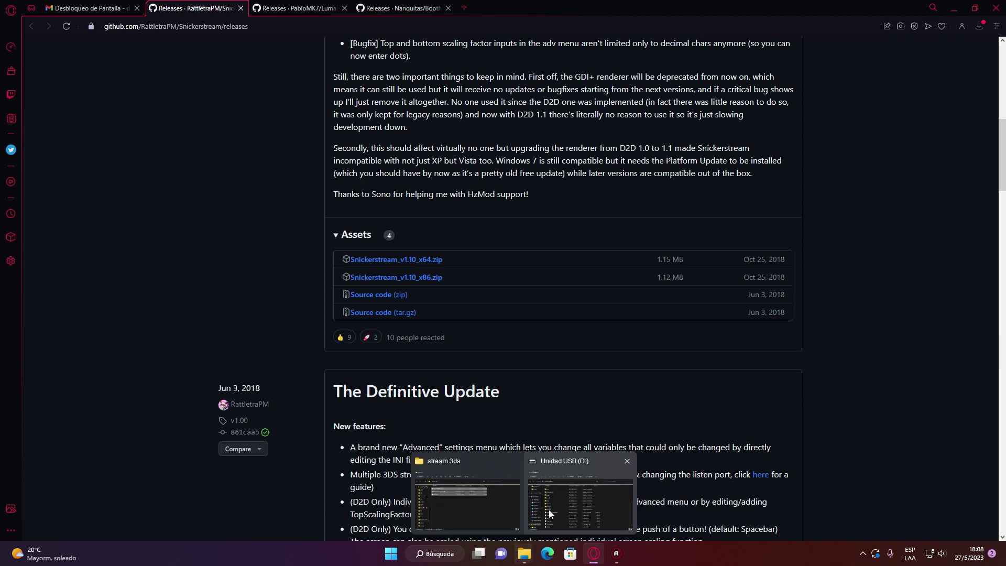
pyautogui.click(464, 489)
pyautogui.click(406, 352)
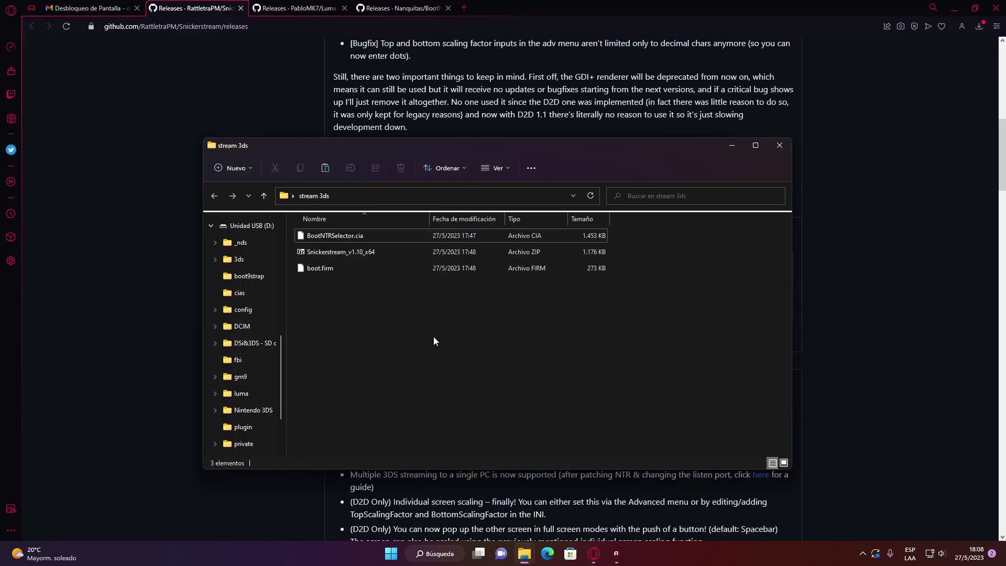
pyautogui.rightClick(382, 253)
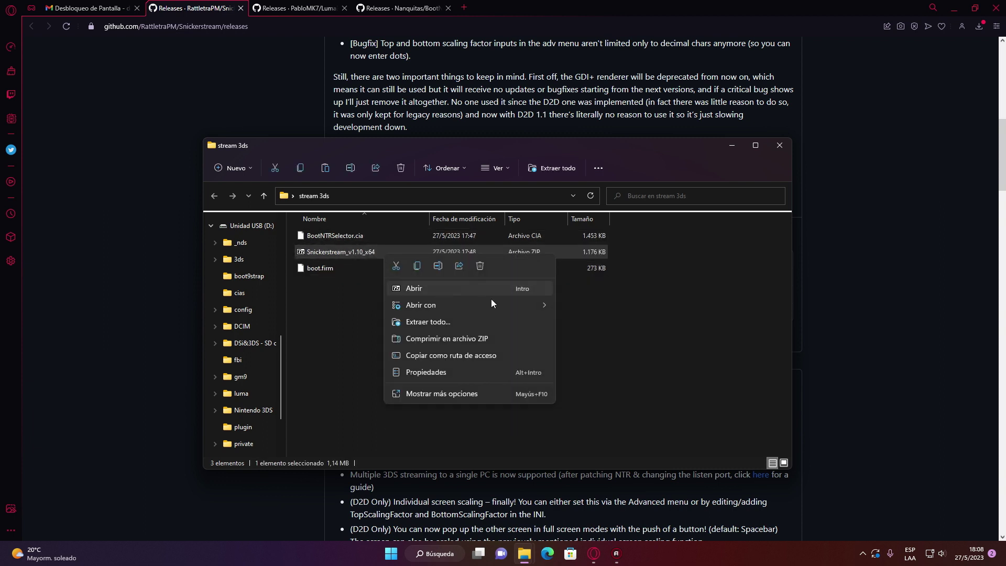
pyautogui.click(507, 319)
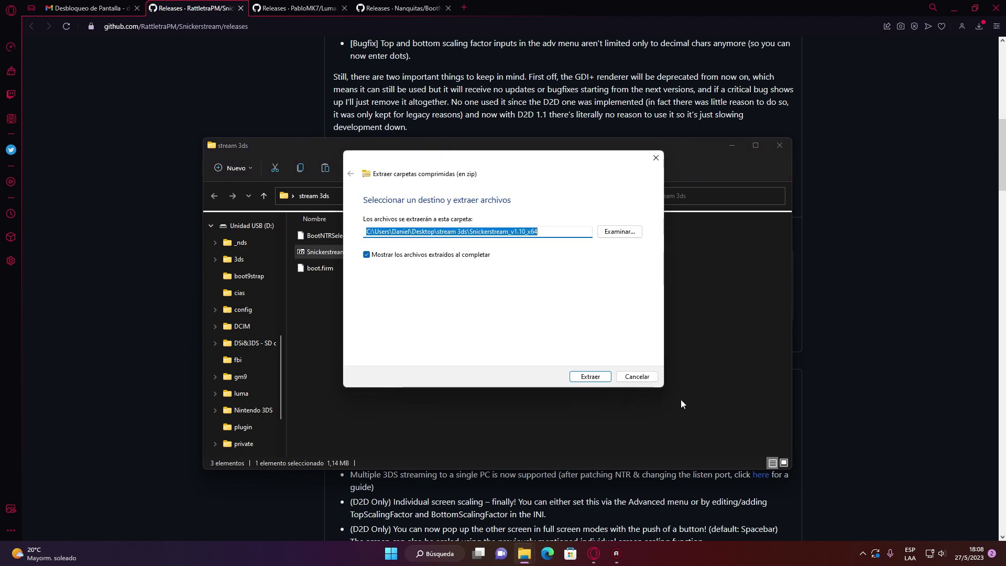
pyautogui.click(648, 379)
# Open the Snickerstream_v1.10_x64 archive in 7-Zip and extract LICENSE.txt, README.md and Snickerstream_x64.exe into the stream 3ds folder
pyautogui.doubleClick(367, 251)
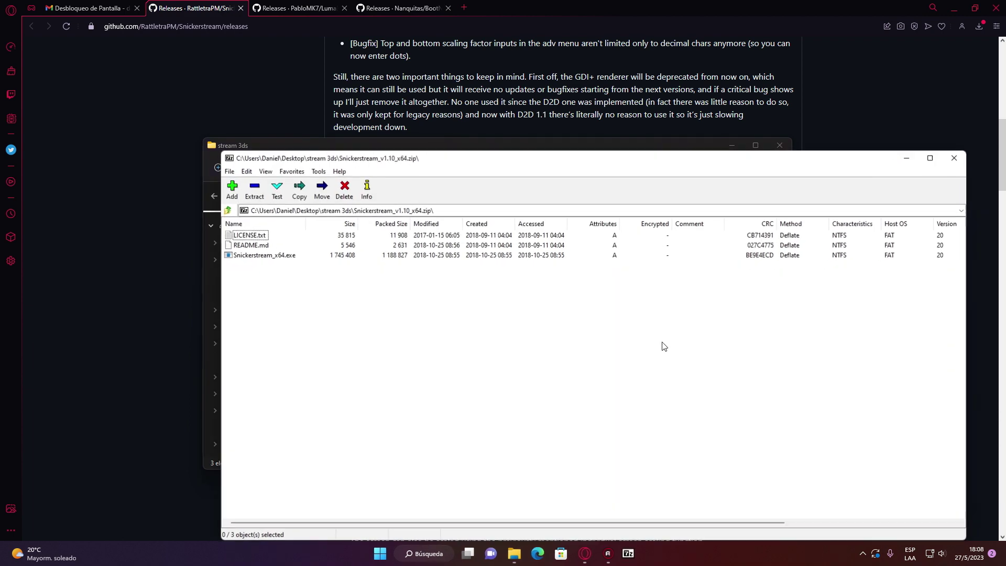
pyautogui.moveTo(437, 156); pyautogui.dragTo(846, 156)
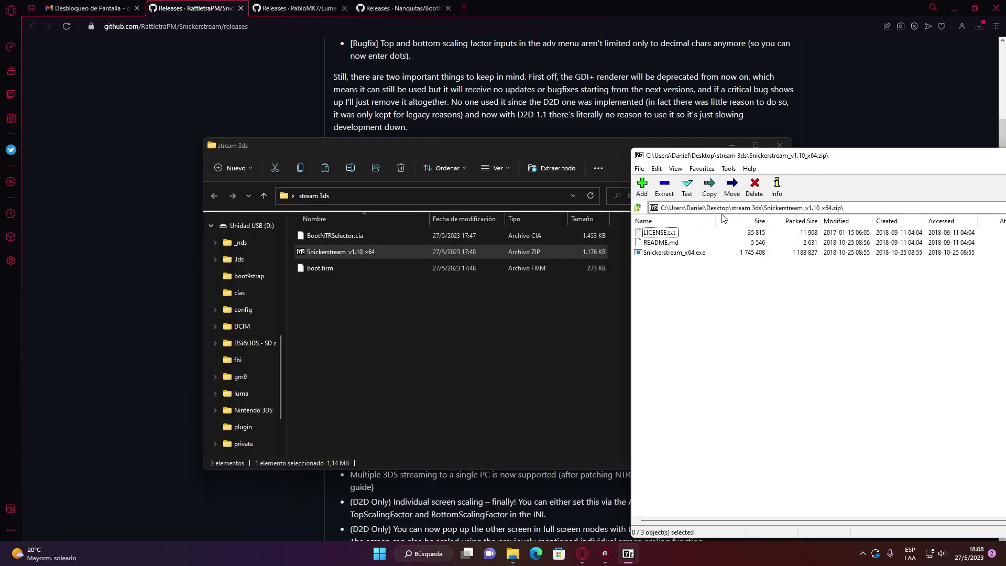
pyautogui.click(672, 232)
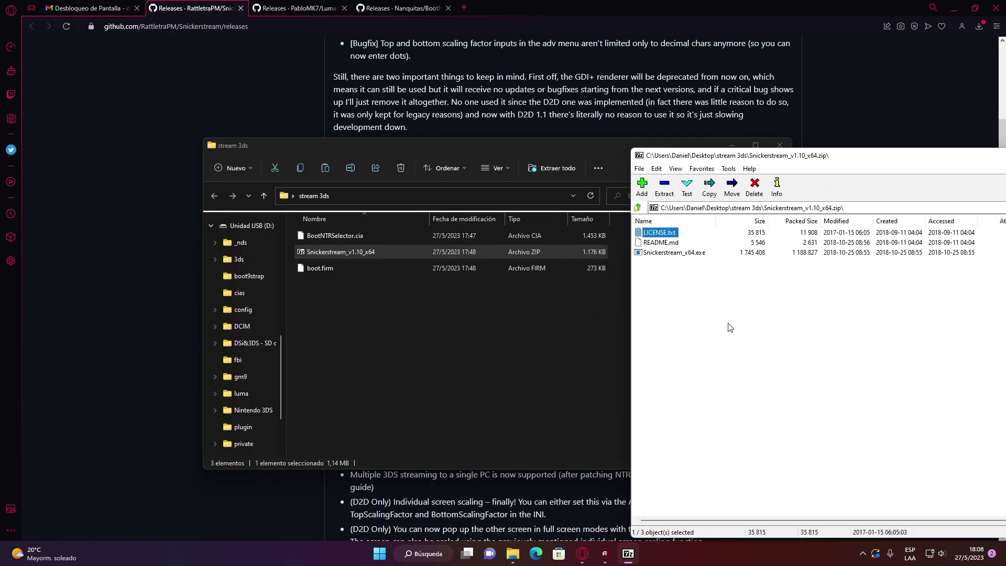
pyautogui.hotkey('shift', 'Down')
pyautogui.hotkey('shift', 'Down')
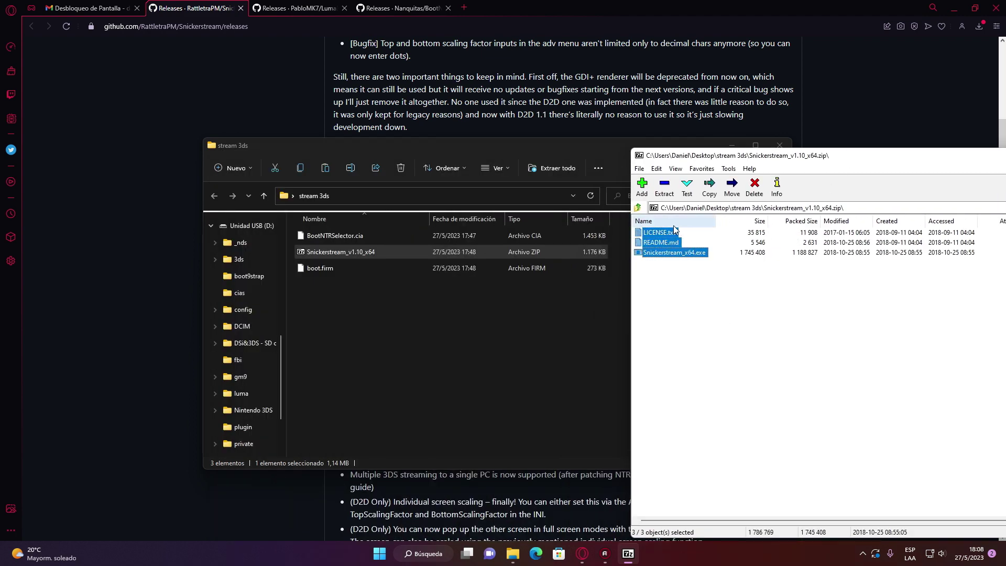
pyautogui.moveTo(674, 230); pyautogui.dragTo(422, 373)
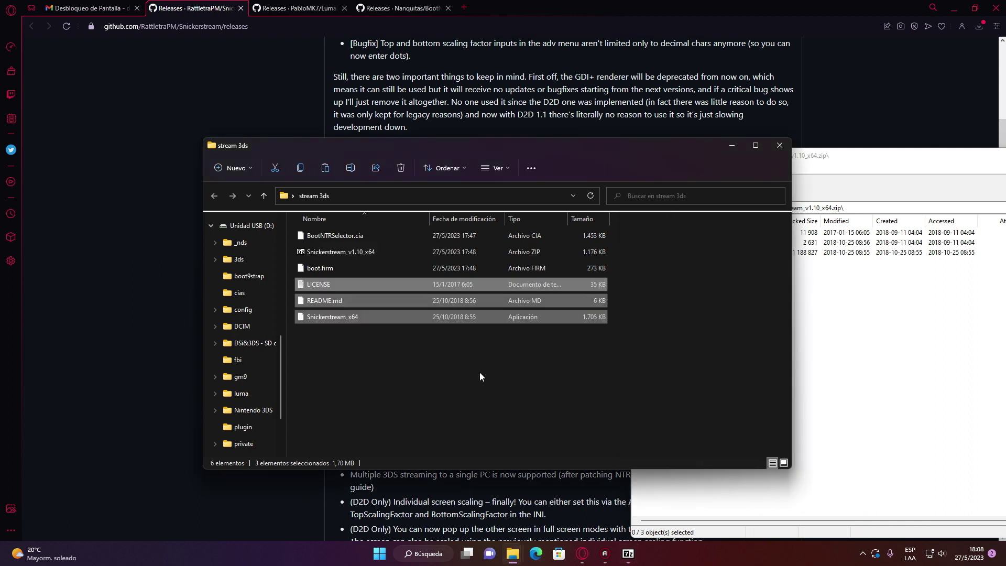
pyautogui.click(397, 372)
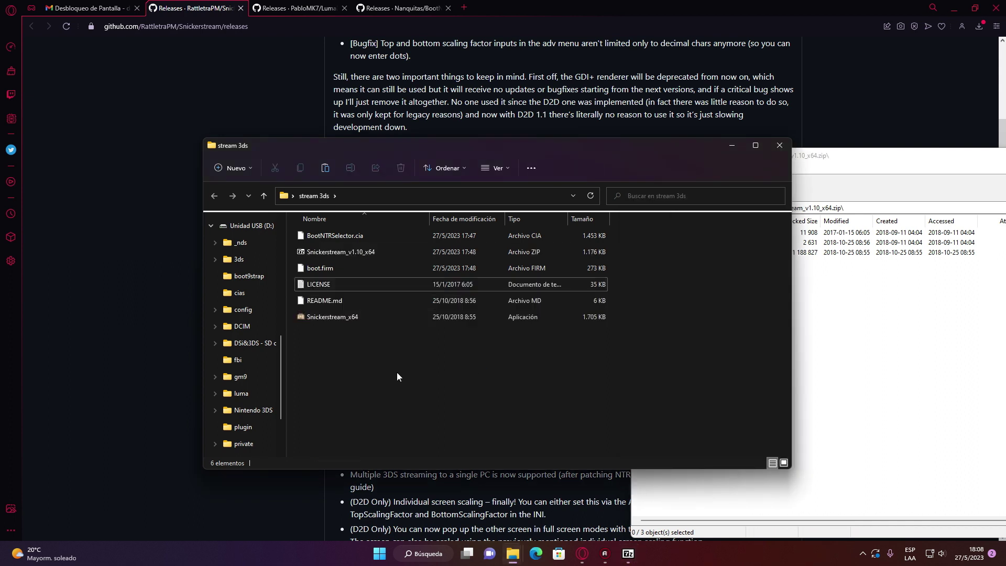
# Go through the extracted LICENSE, README.md and Snickerstream_x64 files in the stream 3ds folder
pyautogui.click(359, 287)
pyautogui.click(369, 303)
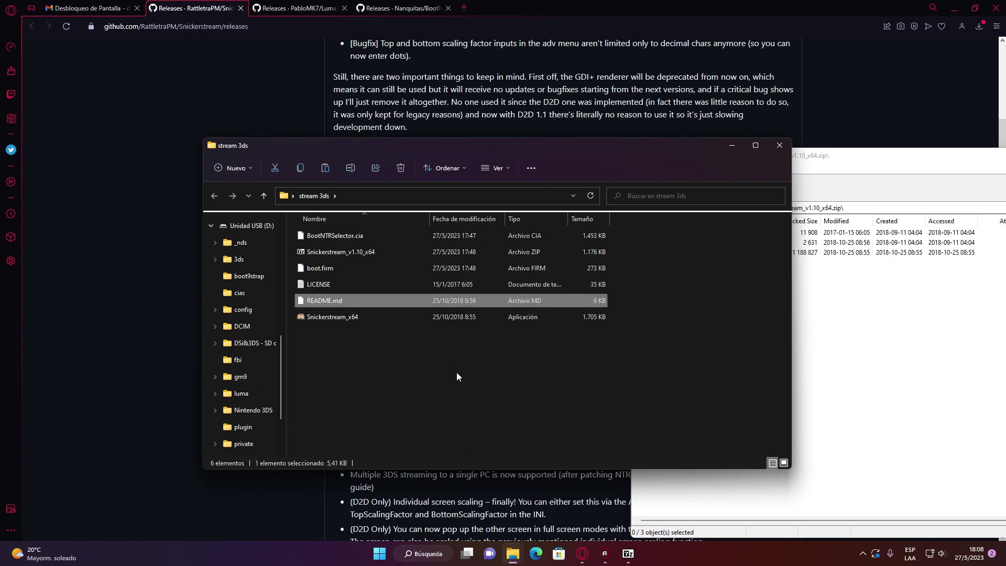
pyautogui.click(372, 316)
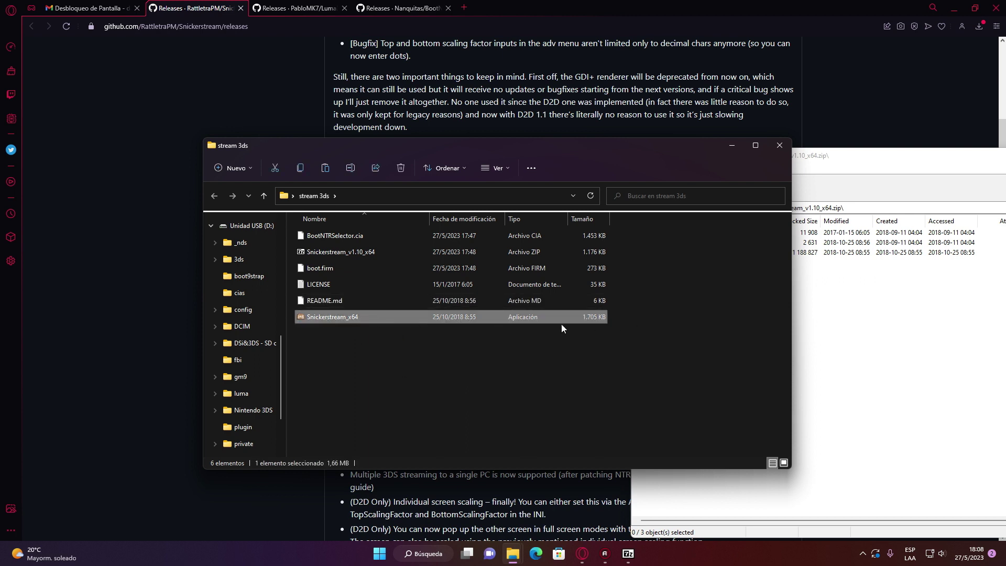
pyautogui.click(433, 378)
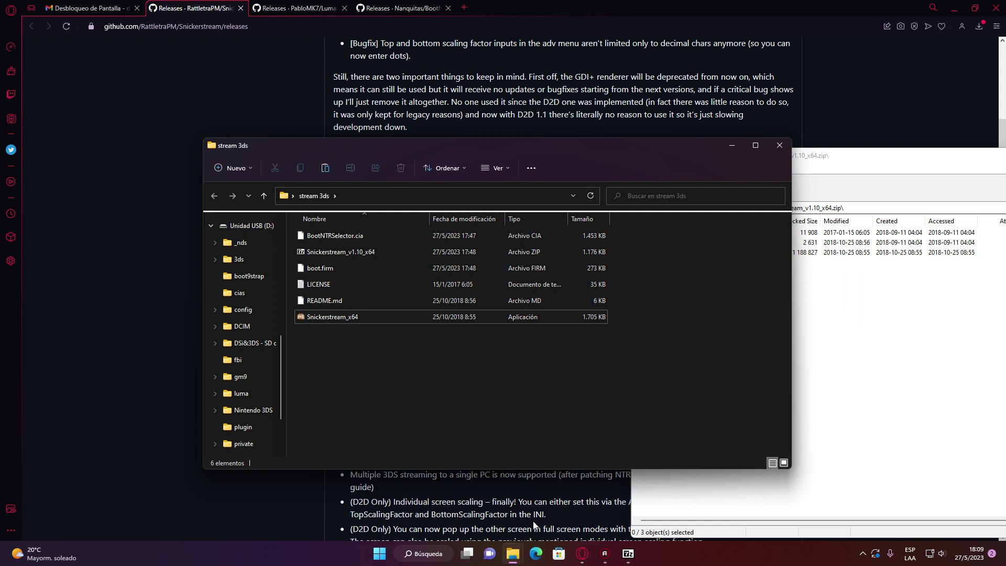
# Arrange the stream 3ds folder window and the Unidad USB (D:) window side by side
pyautogui.moveTo(518, 555)
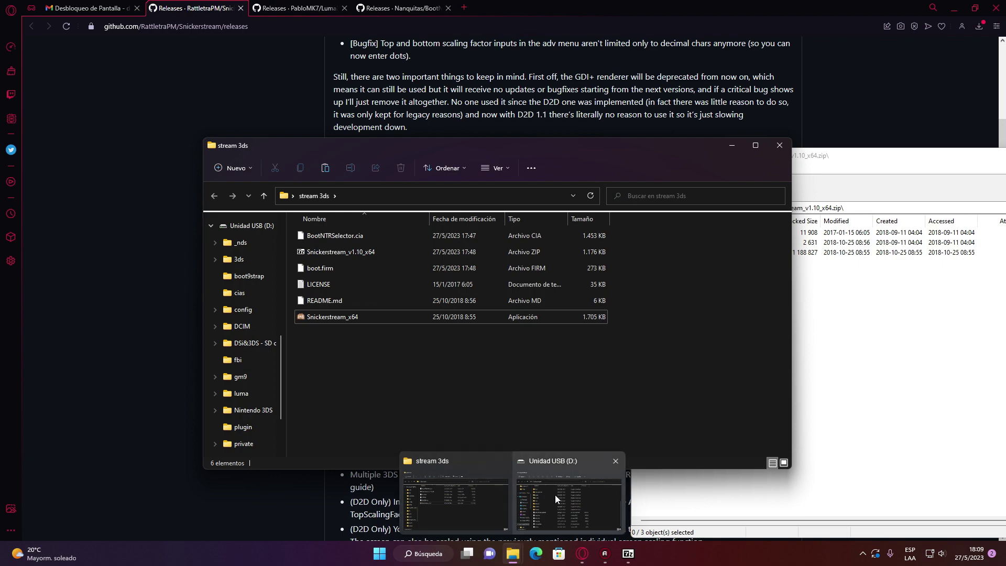
pyautogui.click(582, 495)
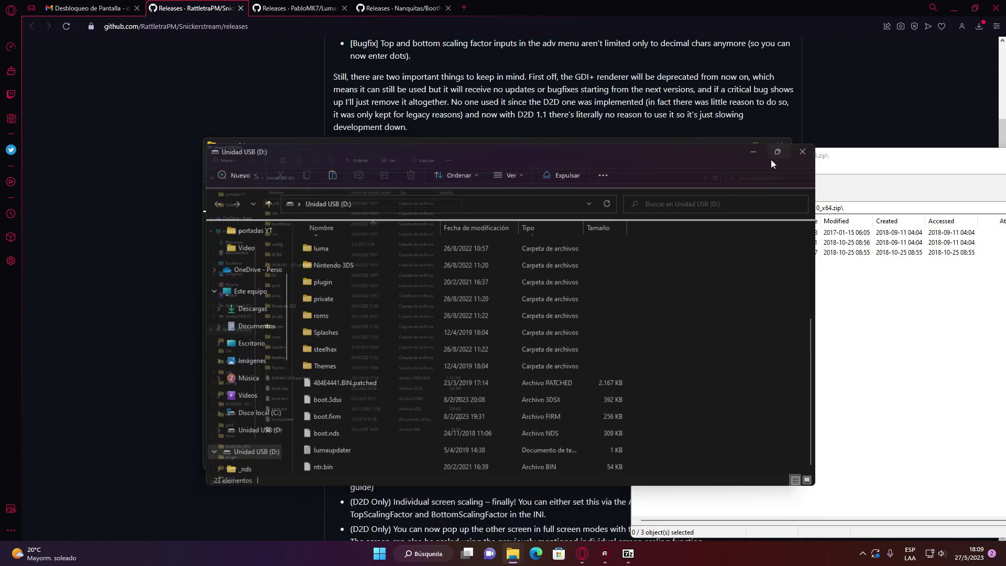
pyautogui.click(771, 159)
pyautogui.click(969, 7)
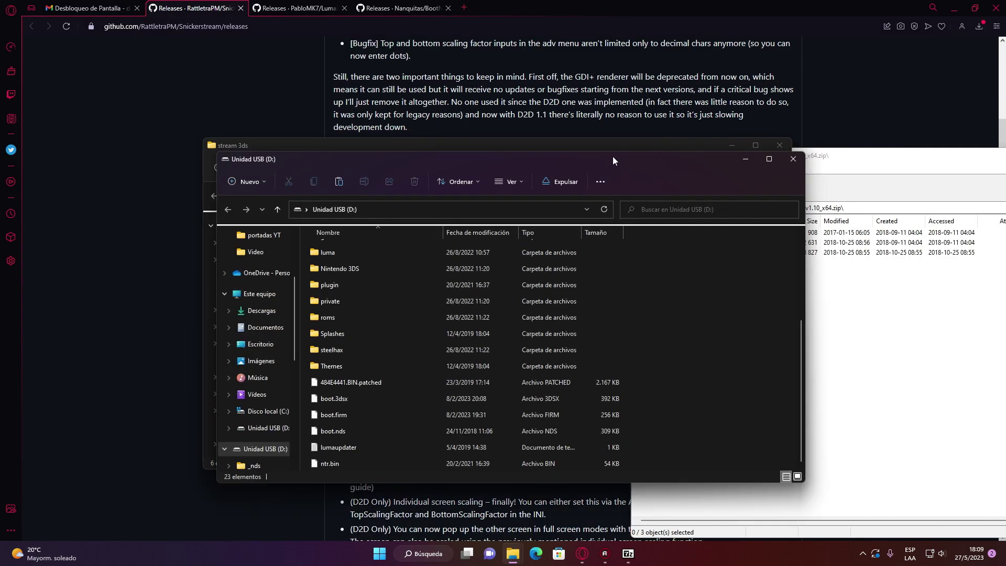
pyautogui.moveTo(503, 161); pyautogui.dragTo(1003, 157)
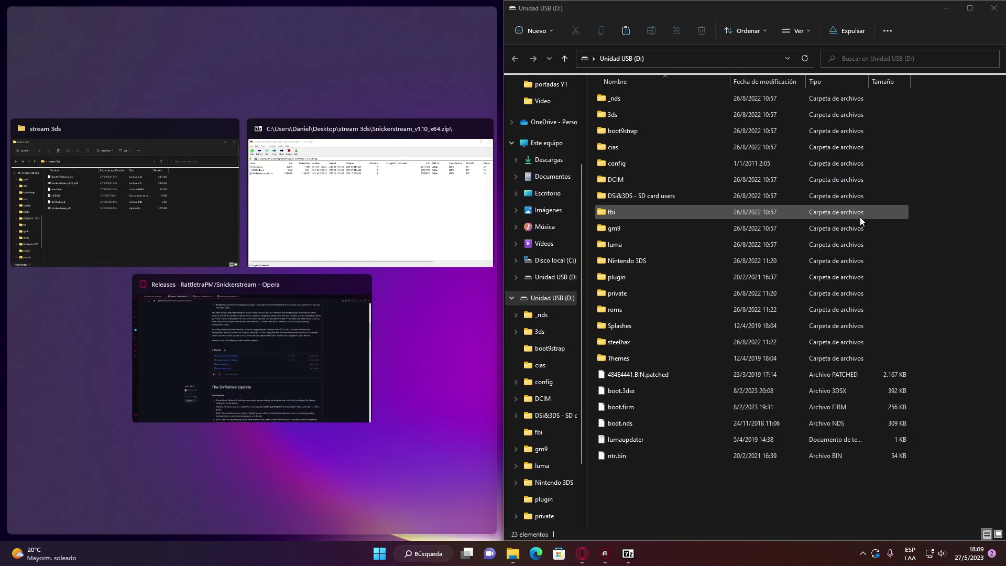
pyautogui.click(137, 222)
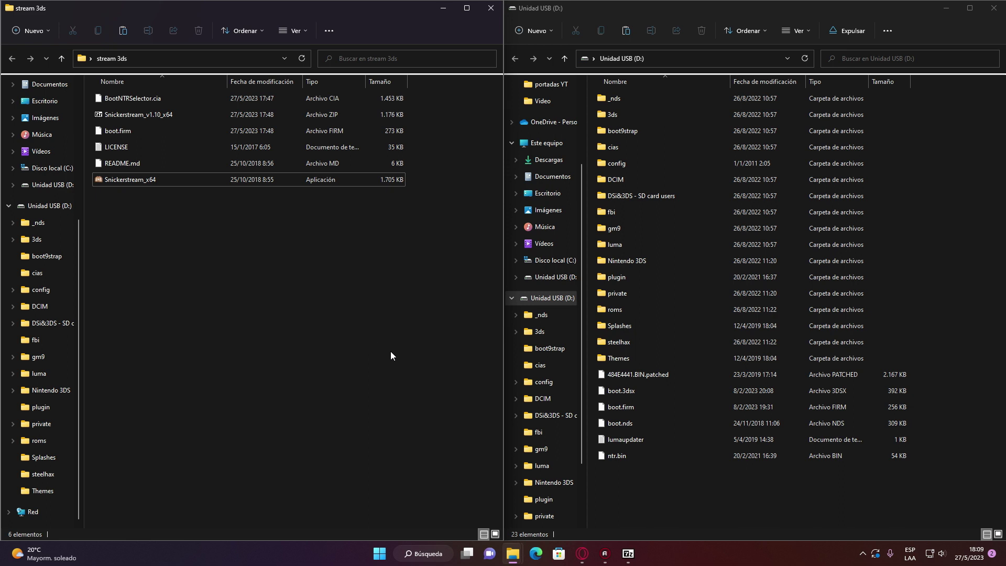
# Copy BootNTRSelector.cia from the stream 3ds folder into the cias folder on the USB drive (D:)
pyautogui.click(168, 102)
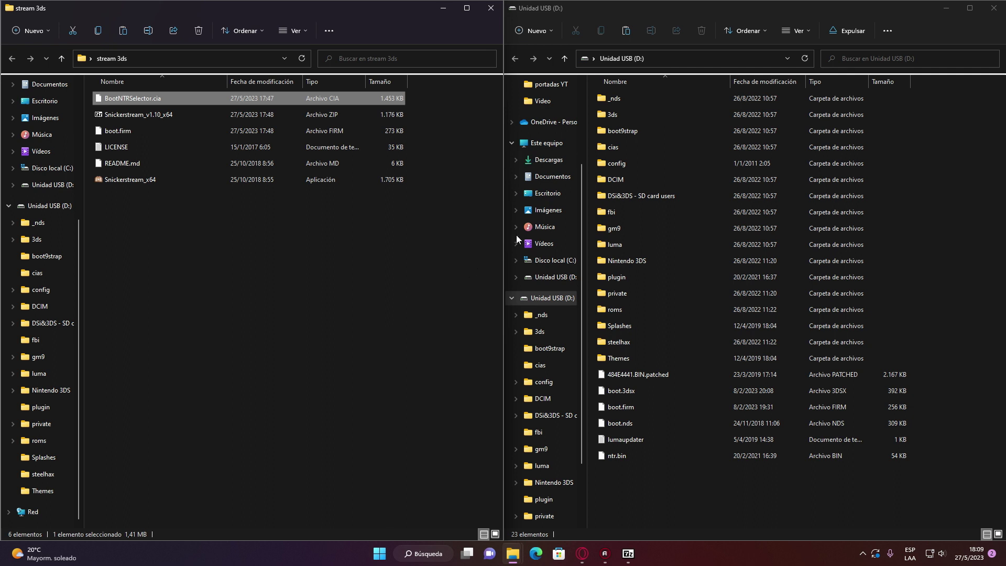
pyautogui.doubleClick(649, 148)
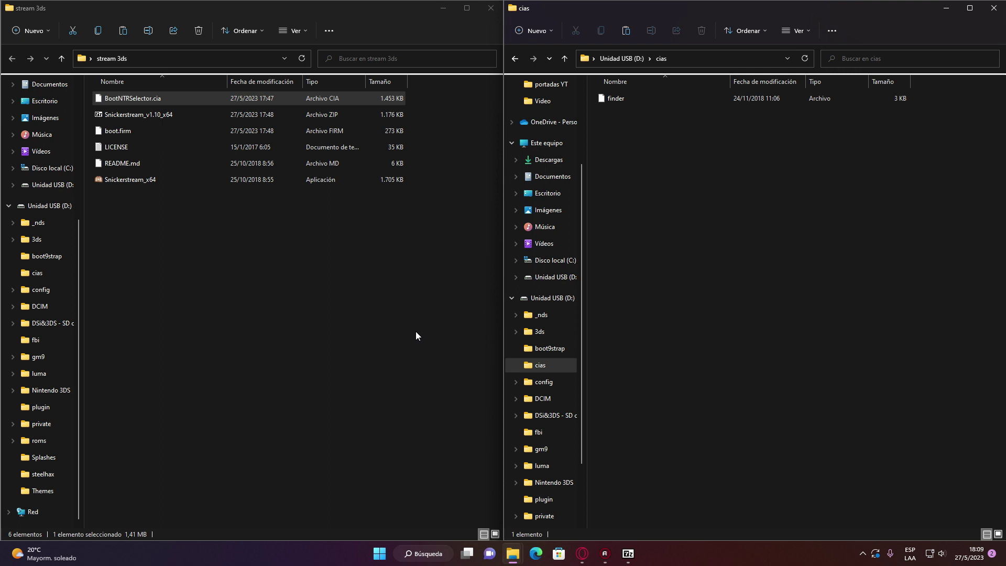
pyautogui.click(363, 319)
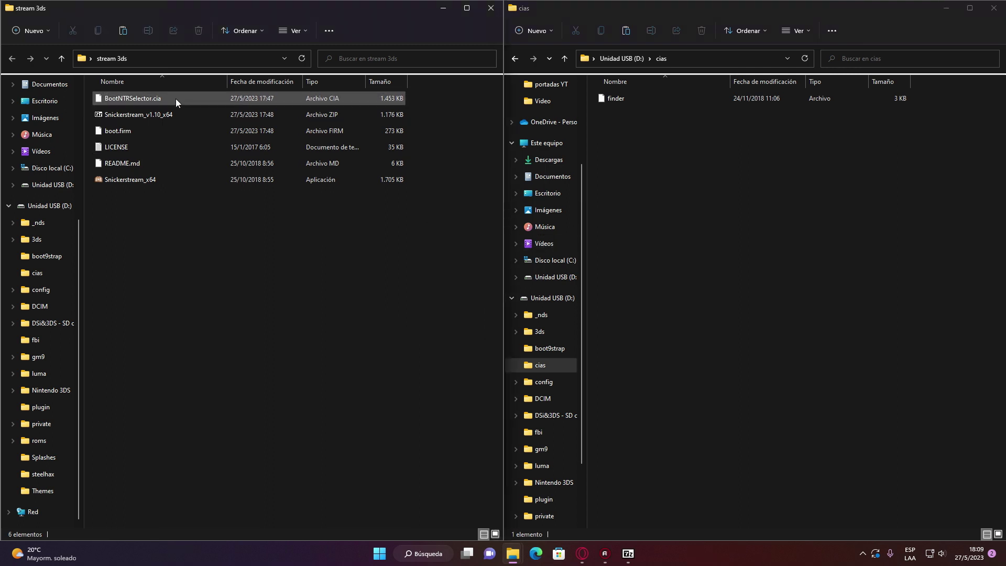
pyautogui.moveTo(175, 98); pyautogui.dragTo(244, 216)
pyautogui.click(244, 216)
pyautogui.click(171, 98)
pyautogui.moveTo(169, 99); pyautogui.dragTo(696, 205)
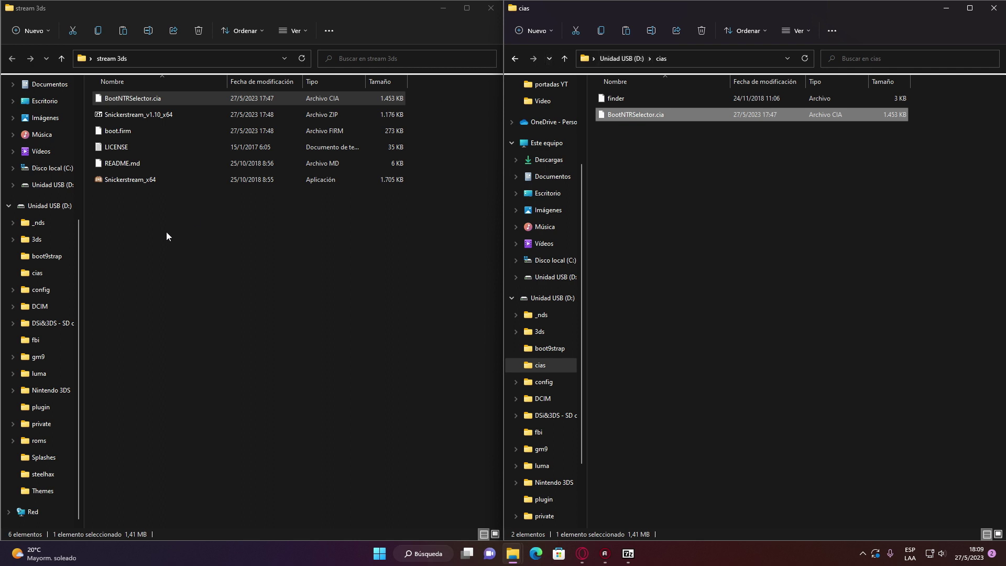
# Rename the existing boot.firm in the root of the USB drive (D:) to boot_anterior.firm
pyautogui.click(143, 131)
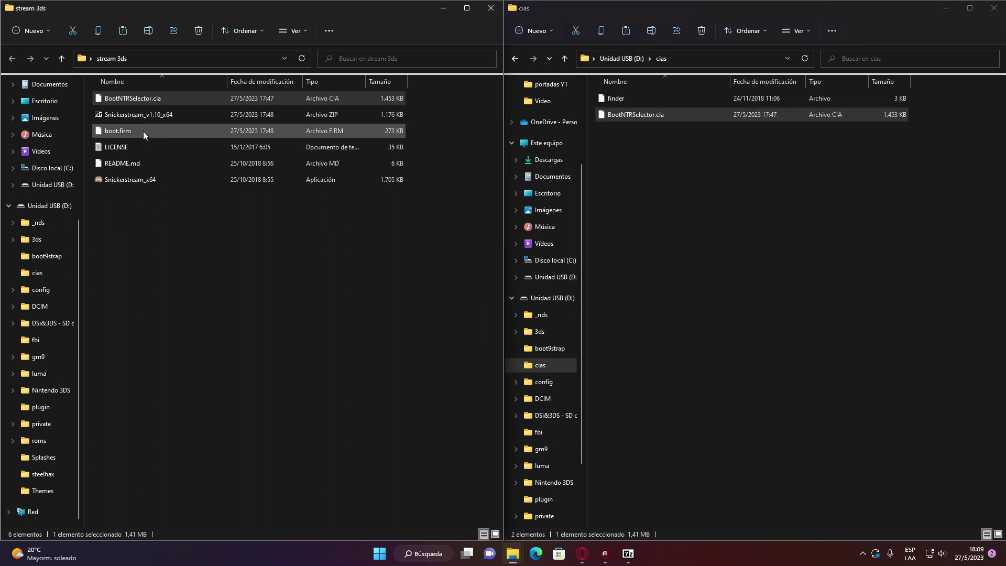
pyautogui.click(621, 58)
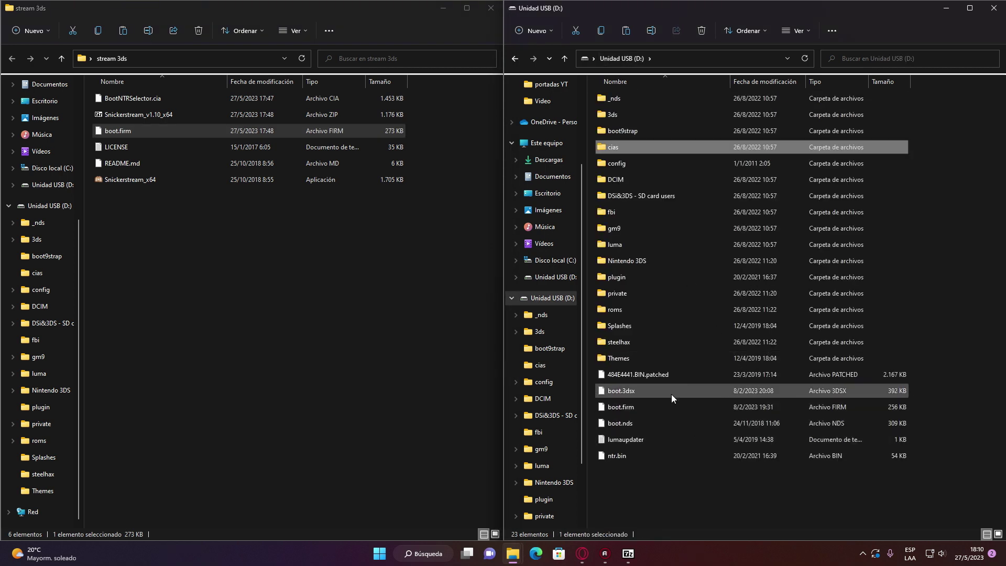
pyautogui.click(659, 406)
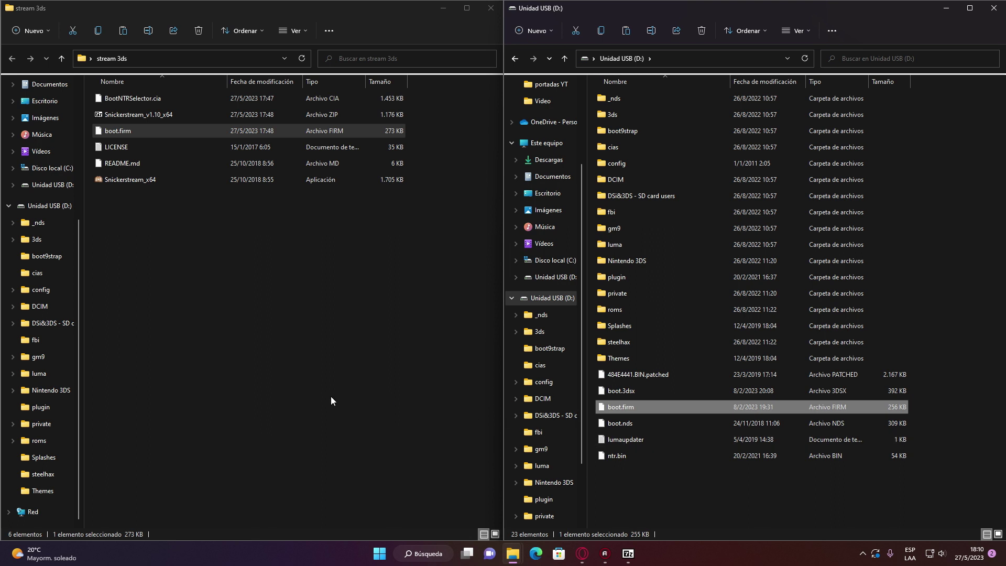
pyautogui.click(643, 426)
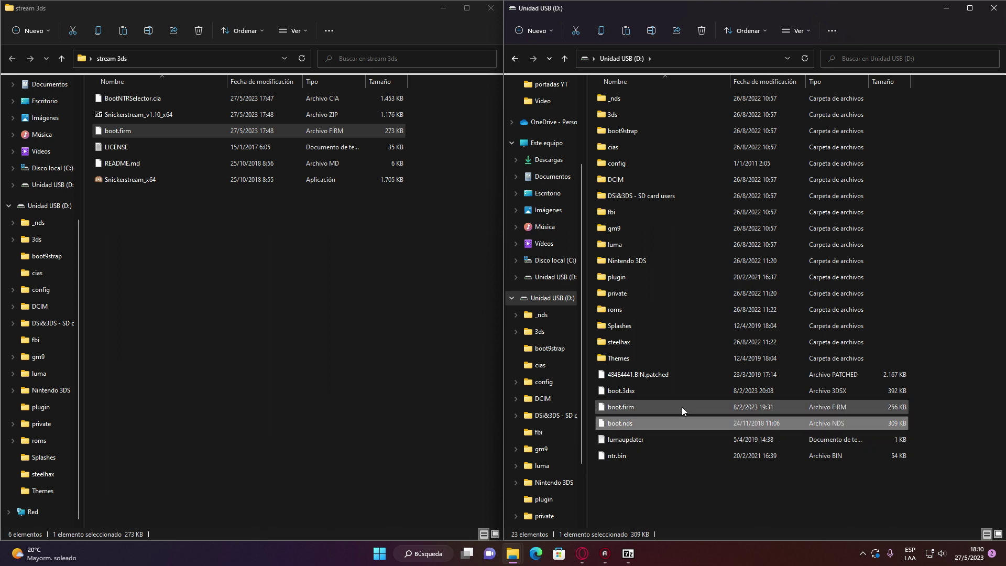
pyautogui.click(659, 408)
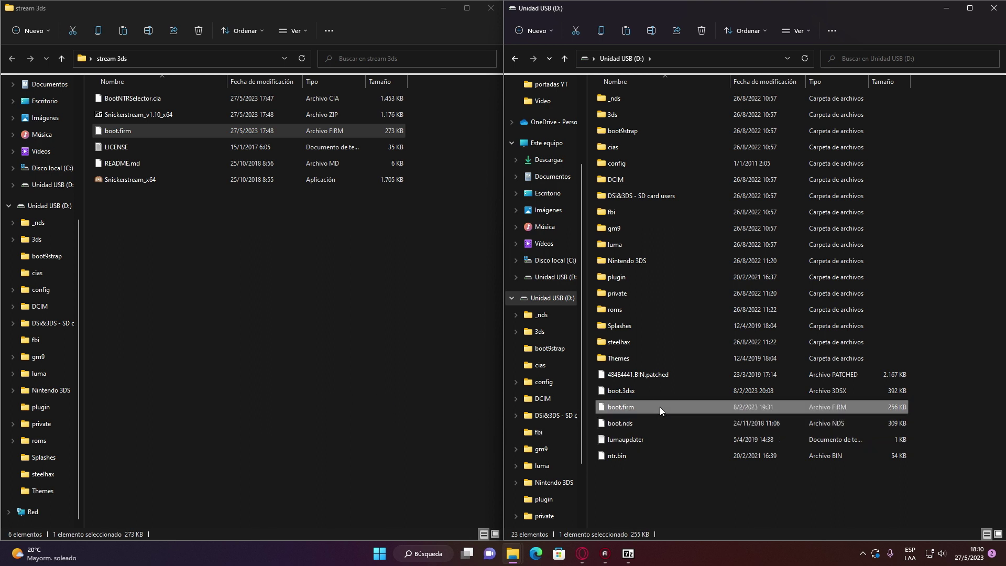
pyautogui.rightClick(659, 407)
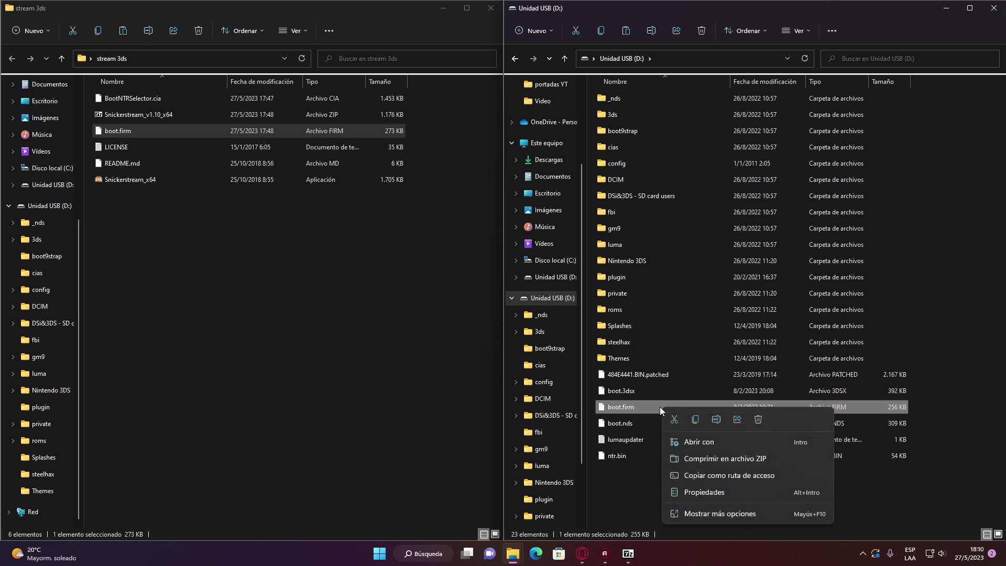
pyautogui.click(735, 514)
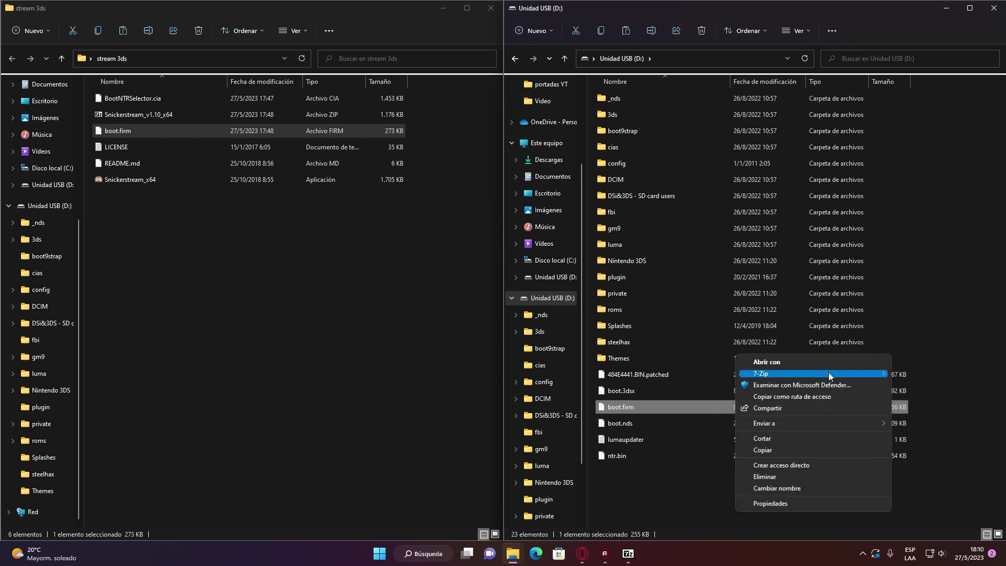
pyautogui.click(806, 488)
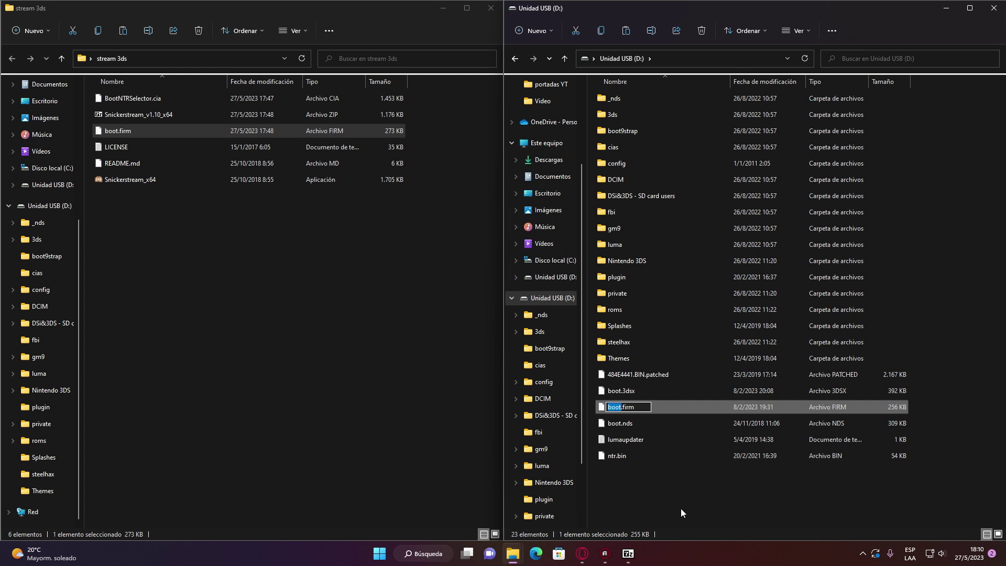
pyautogui.press('Home')
pyautogui.write('_anterior')
pyautogui.press('Return')
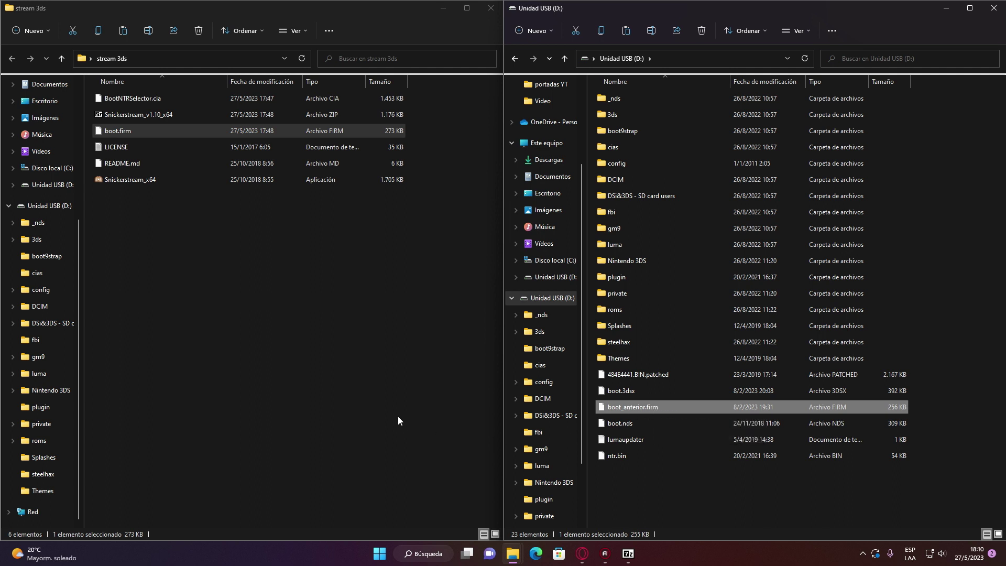
# Copy boot.firm from the stream 3ds folder into the root of the USB drive (D:)
pyautogui.click(690, 481)
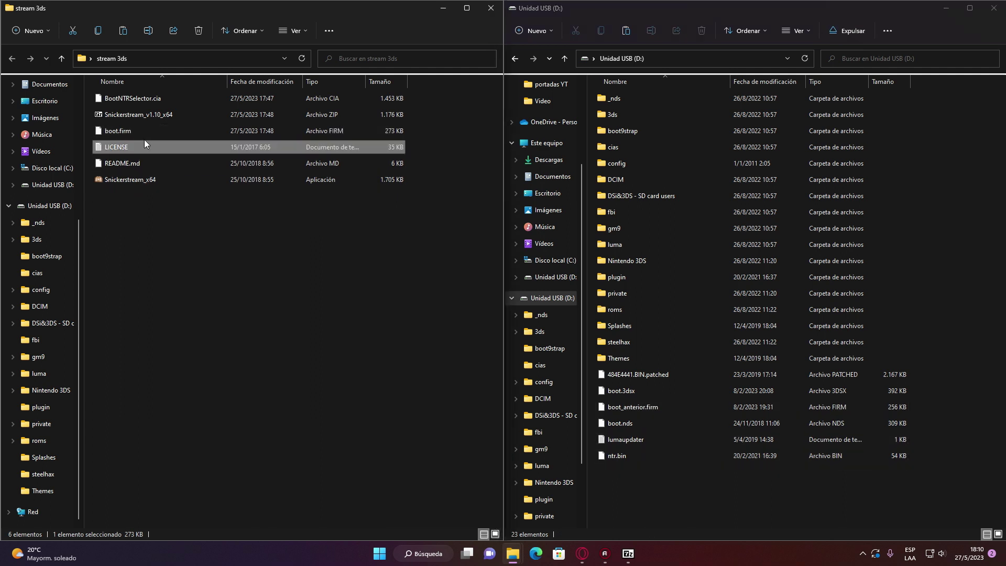
pyautogui.click(162, 132)
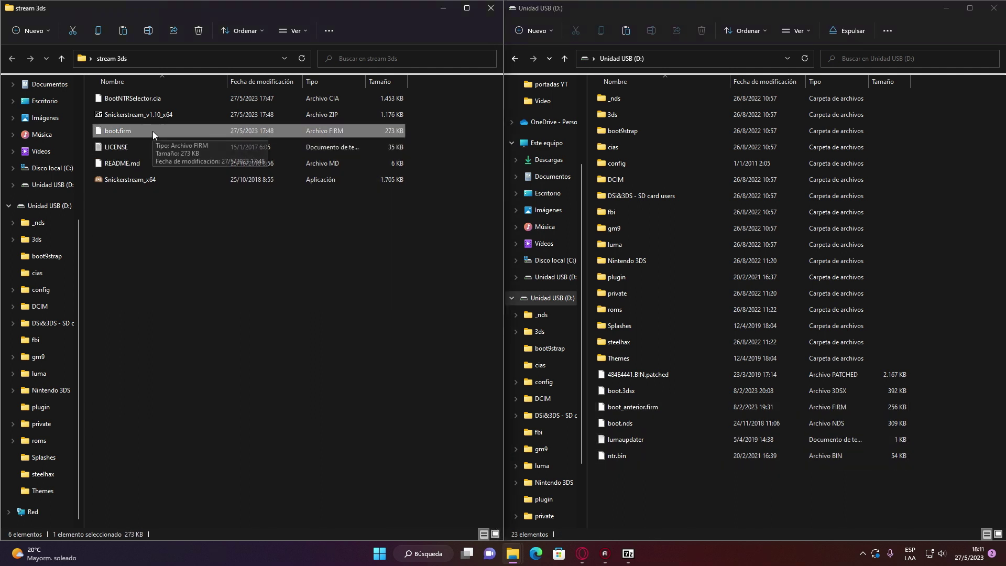
pyautogui.moveTo(153, 131); pyautogui.dragTo(673, 500)
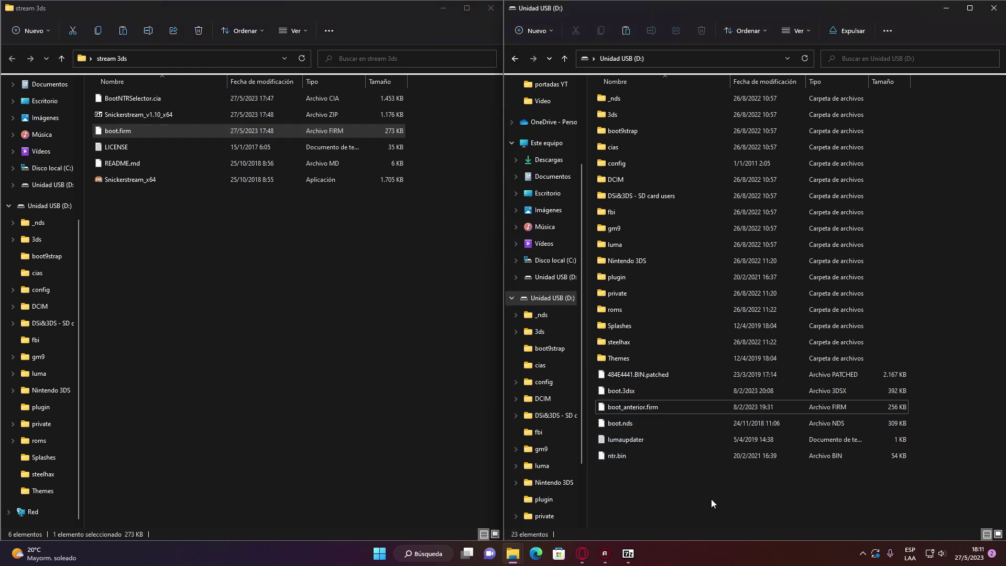
pyautogui.click(240, 267)
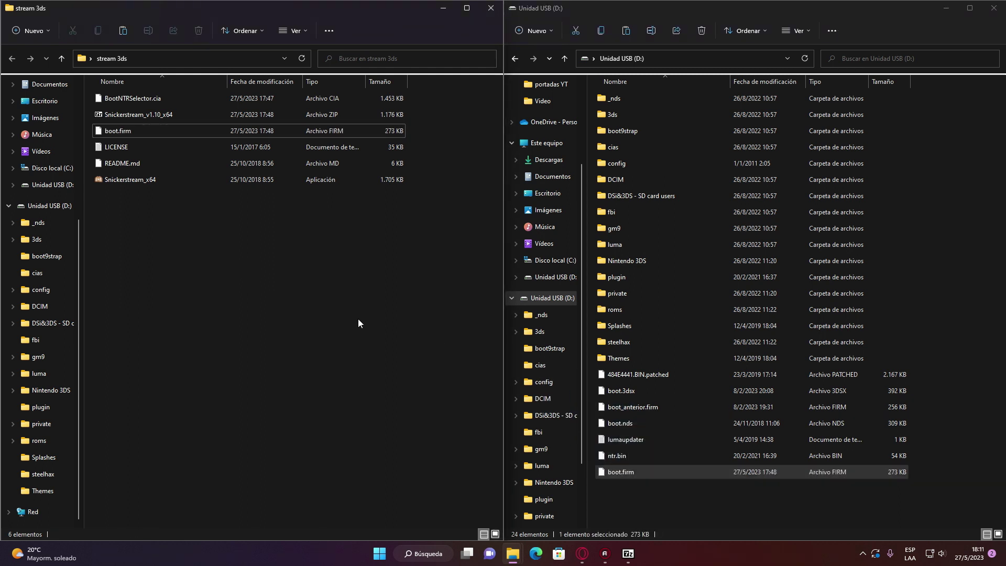
# Close the USB drive and stream 3ds folder windows and the 7-Zip archive window
pyautogui.click(995, 10)
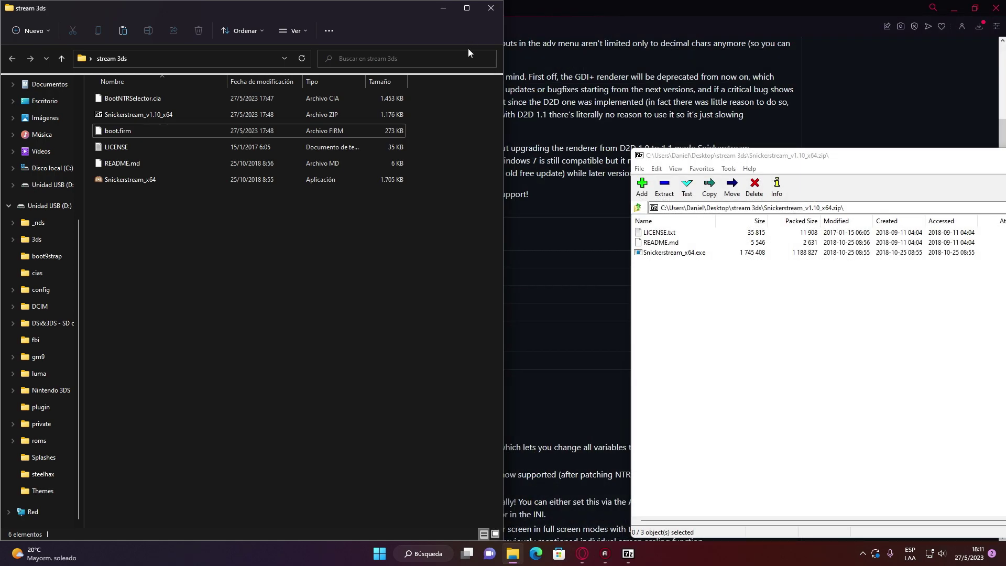
pyautogui.click(490, 11)
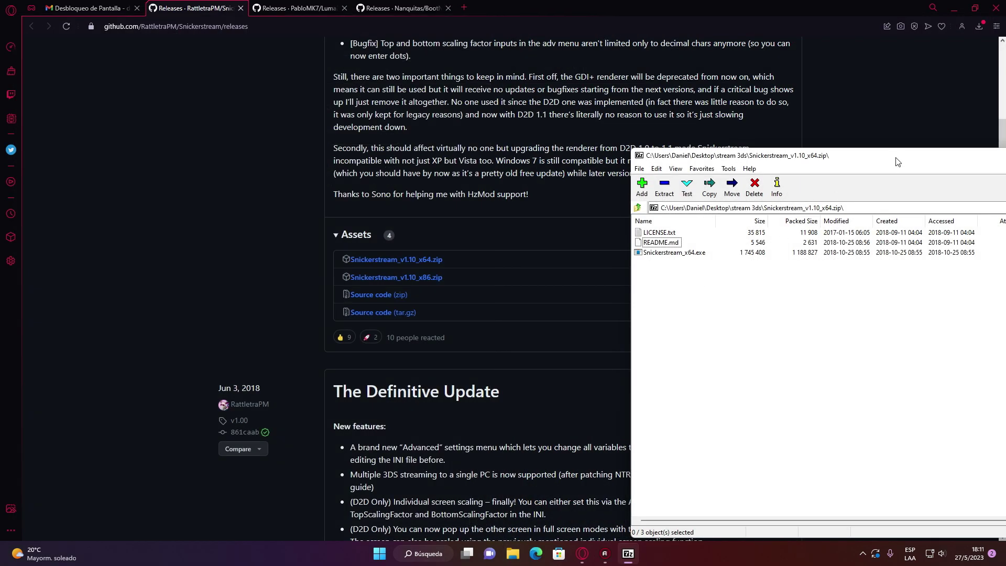
pyautogui.moveTo(996, 161); pyautogui.dragTo(534, 113)
pyautogui.click(903, 108)
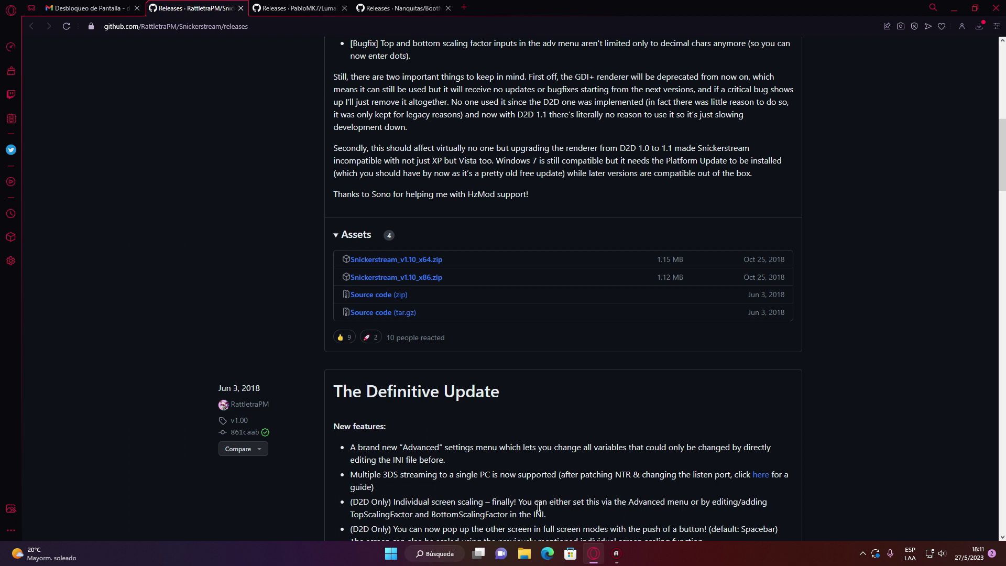
# Safely eject the MXT USB Device that holds the USB drive (D:)
pyautogui.click(862, 553)
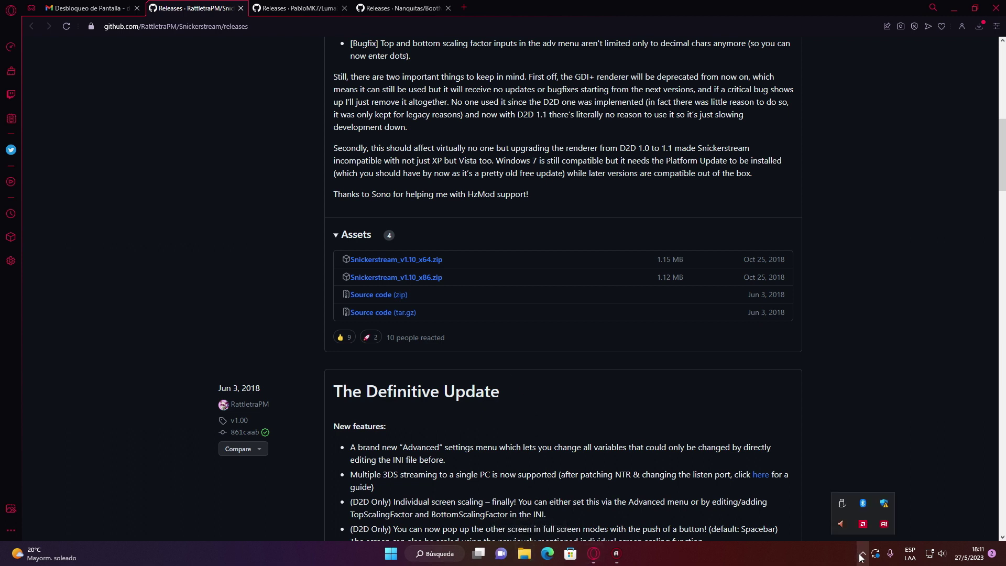
pyautogui.click(841, 503)
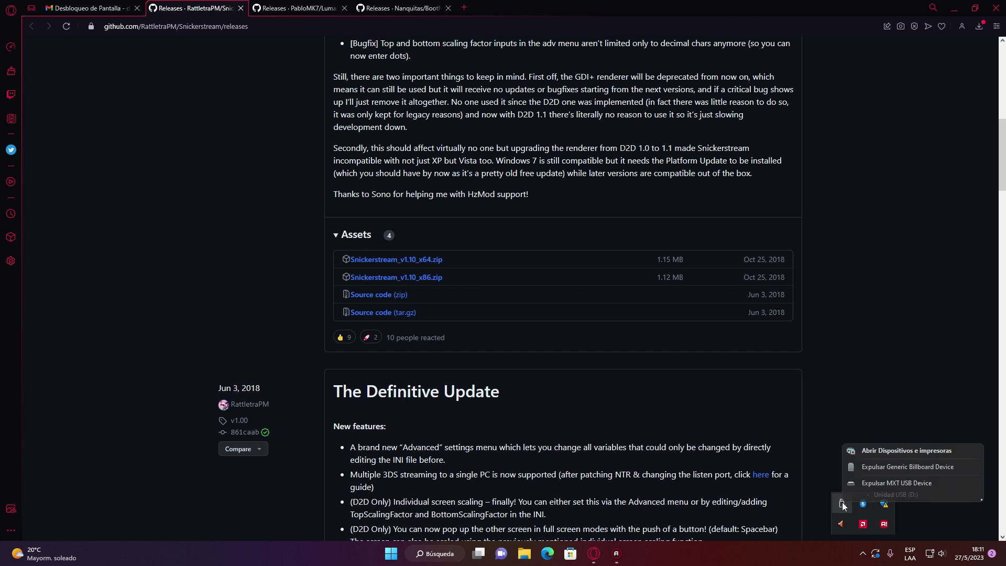
pyautogui.click(923, 482)
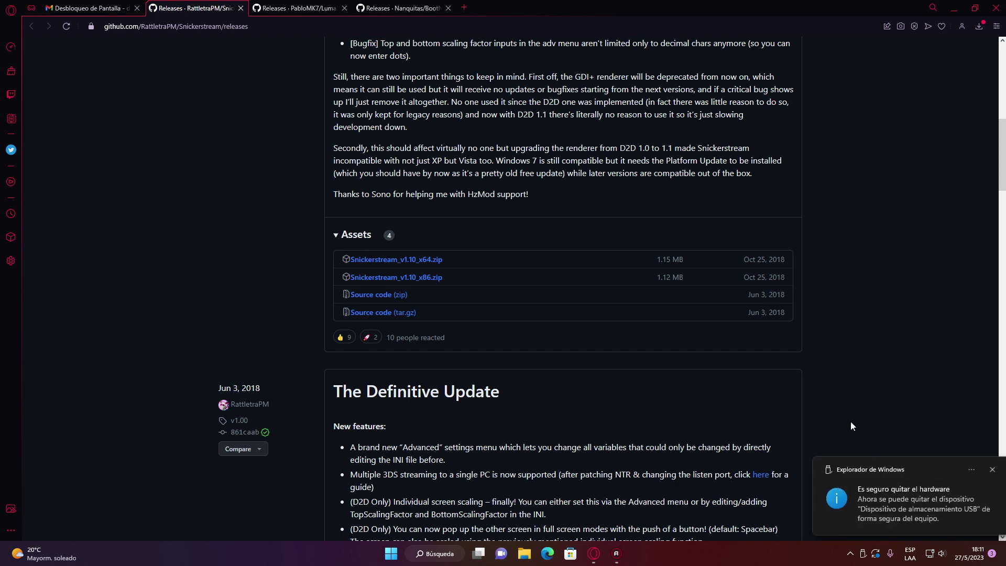